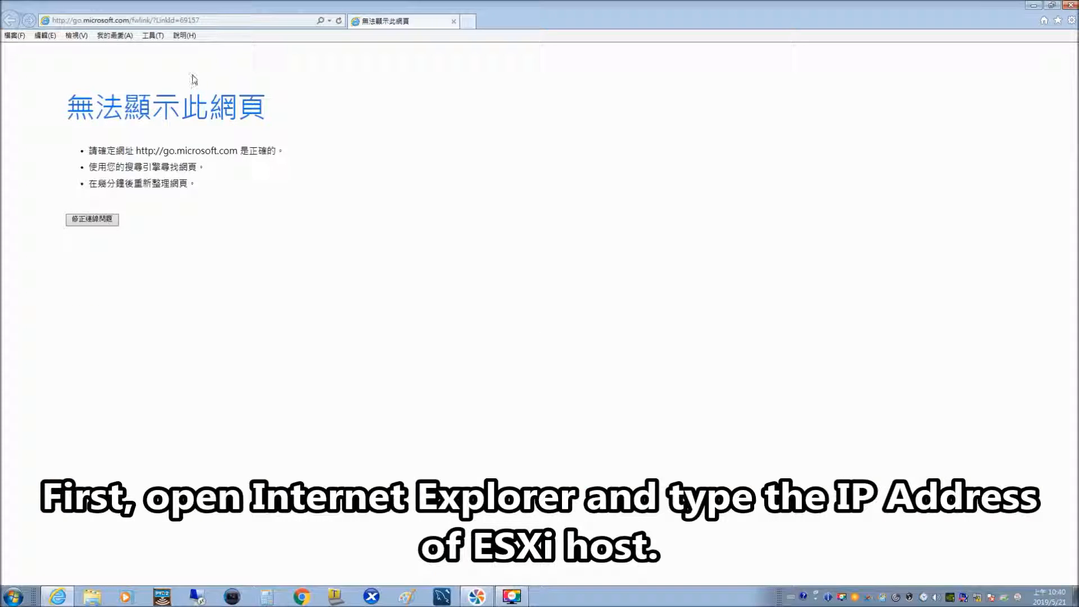
# Open the ESXi host at 192.168.128.2, bypass the certificate warning, and log in as root.
pyautogui.click(232, 21)
pyautogui.write('1')
pyautogui.press('Return')
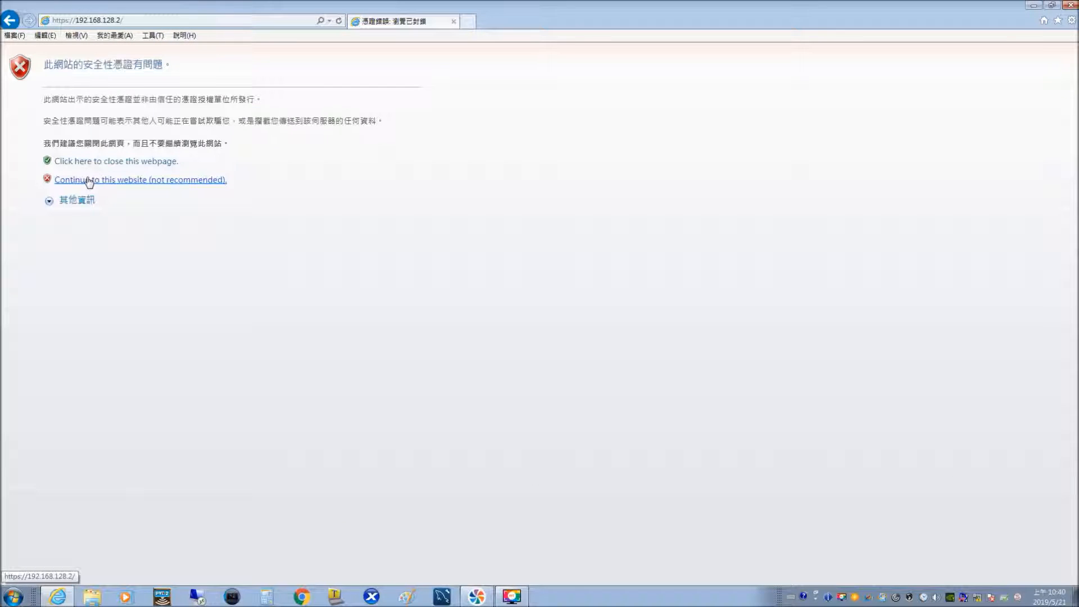
pyautogui.click(88, 180)
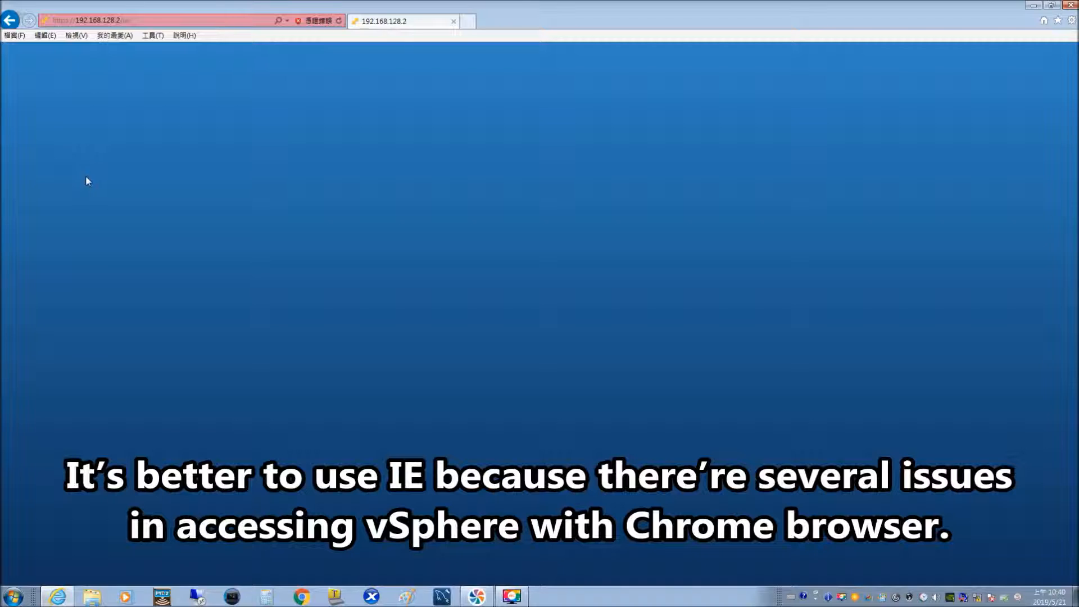
pyautogui.write('root')
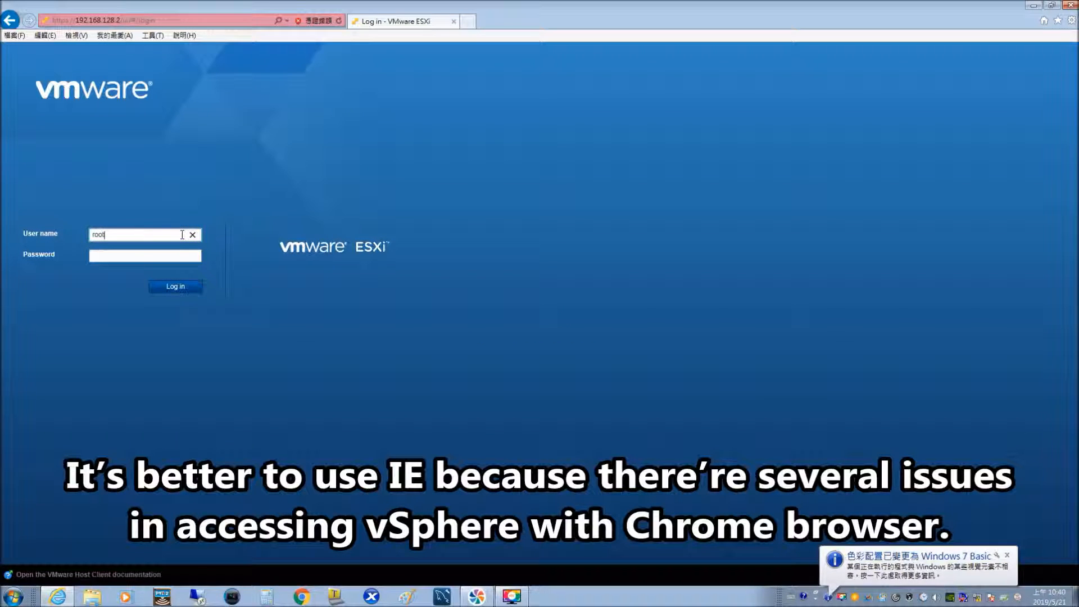
pyautogui.click(162, 255)
pyautogui.write('*********')
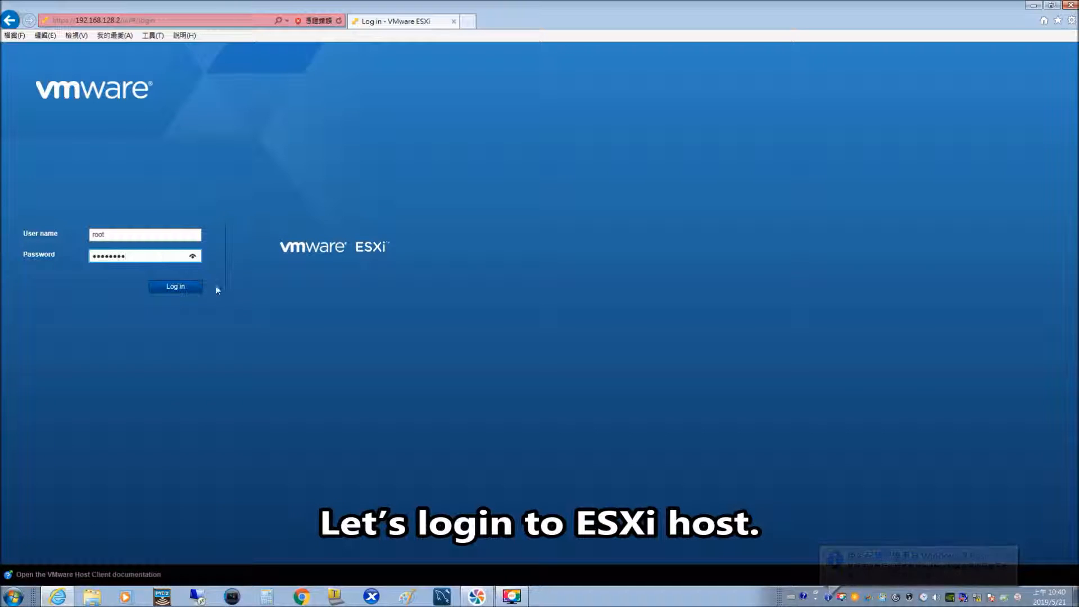
pyautogui.click(178, 287)
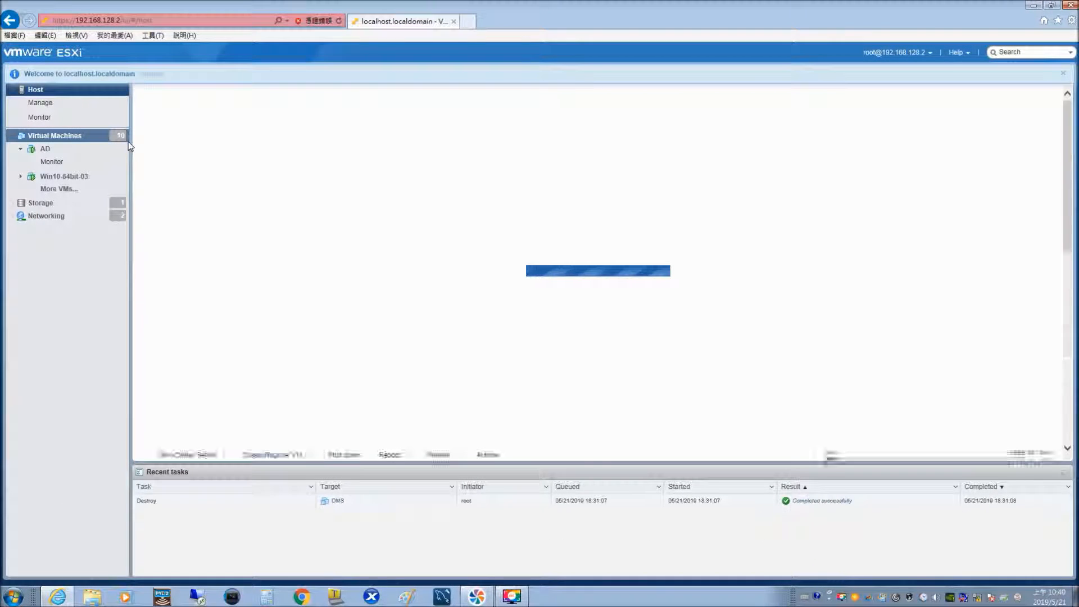
# From the Virtual Machines list, launch Create / Register VM.
pyautogui.click(86, 138)
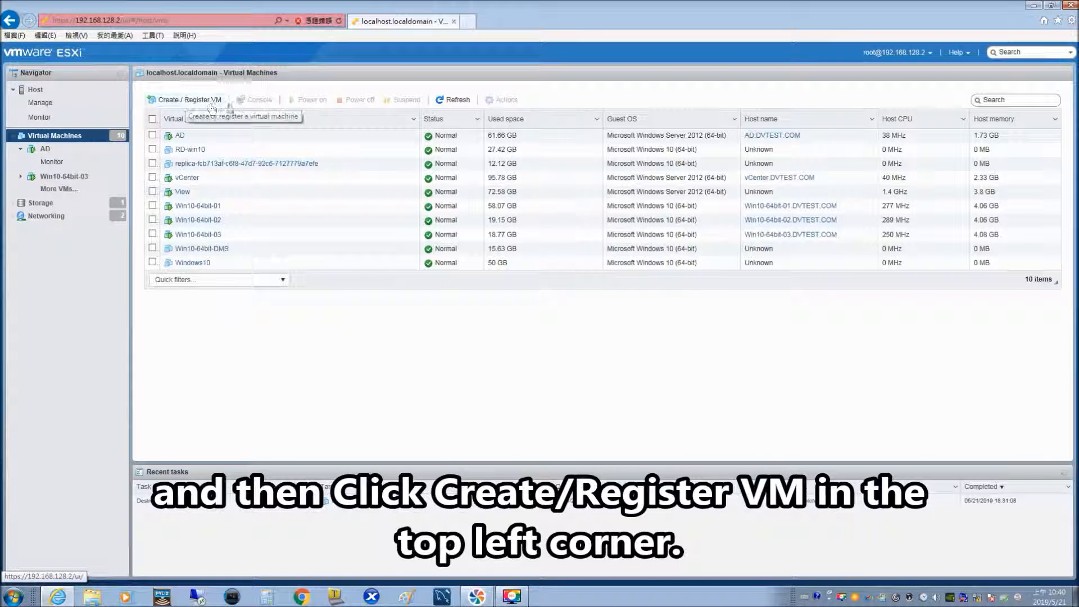
pyautogui.click(214, 104)
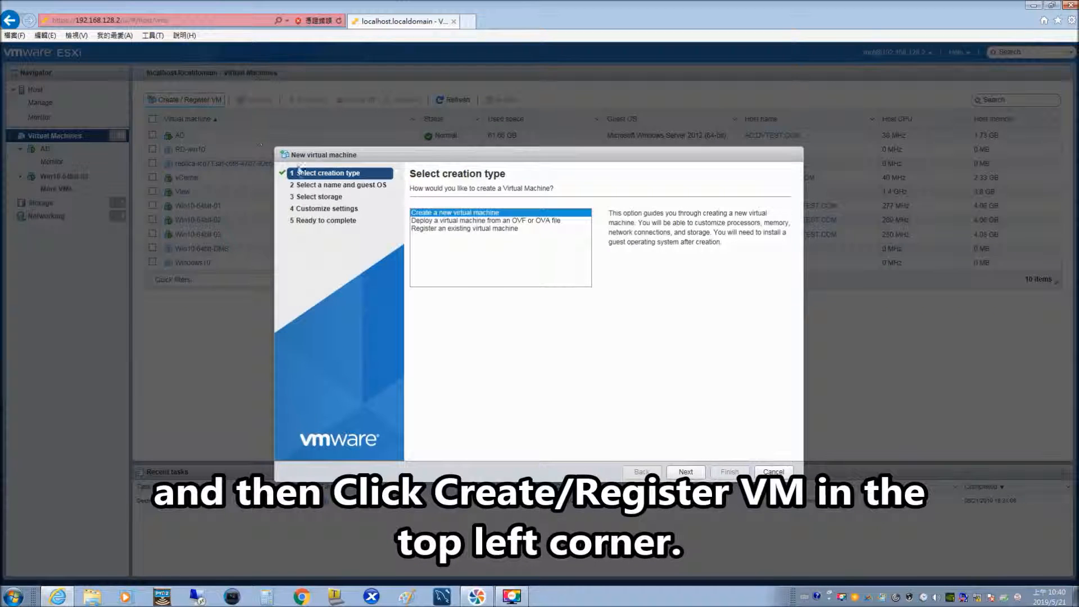
# Choose OVF/OVA deployment for VM dms and load all DMS-01 files from LRDMS\2.3.1\Files.
pyautogui.click(483, 221)
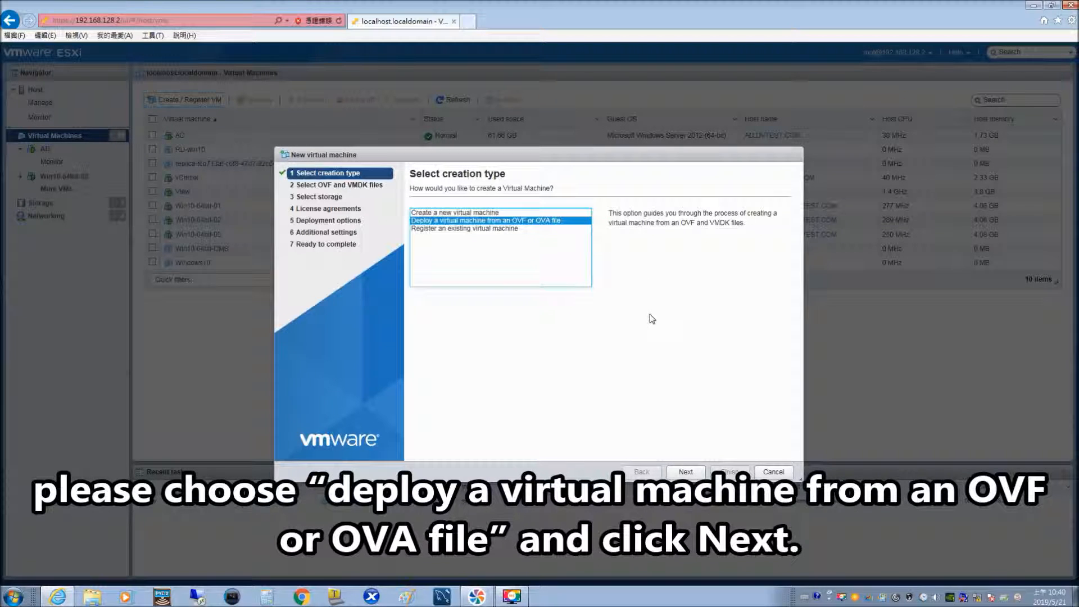
pyautogui.click(686, 473)
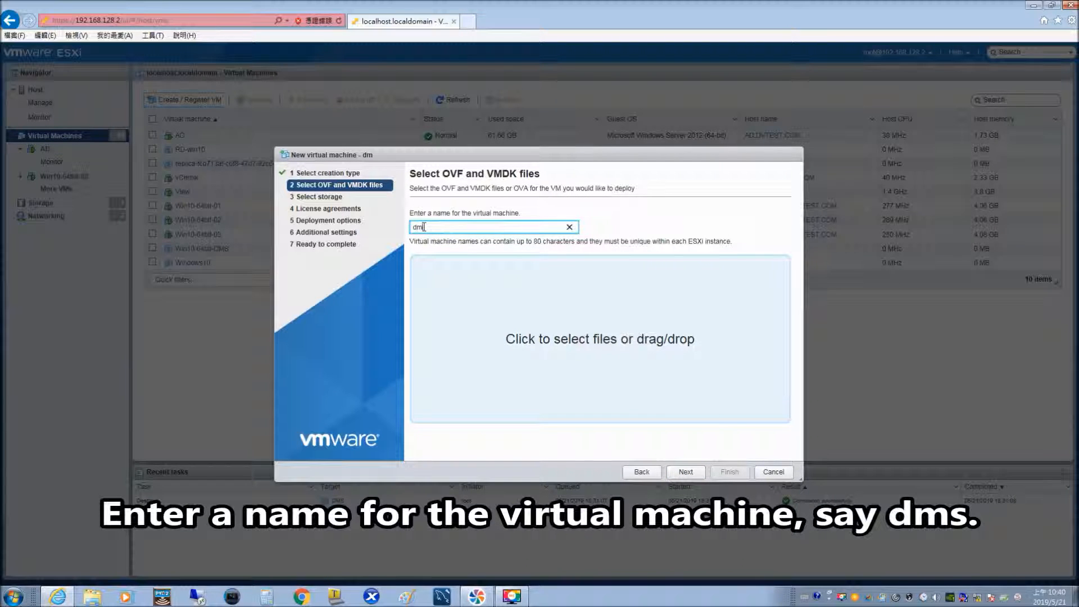
pyautogui.click(584, 344)
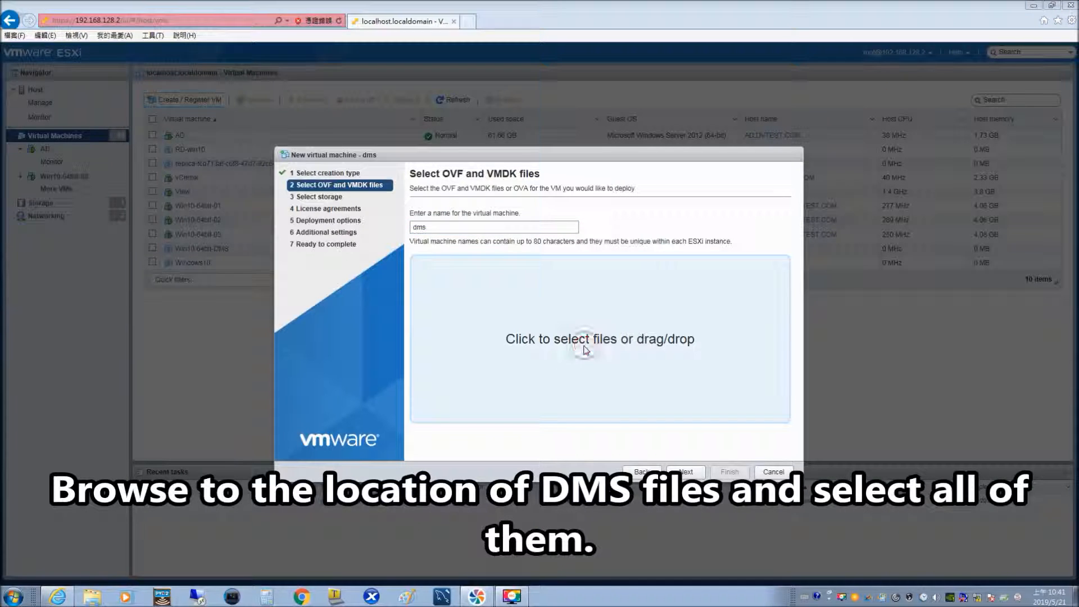
pyautogui.click(530, 125)
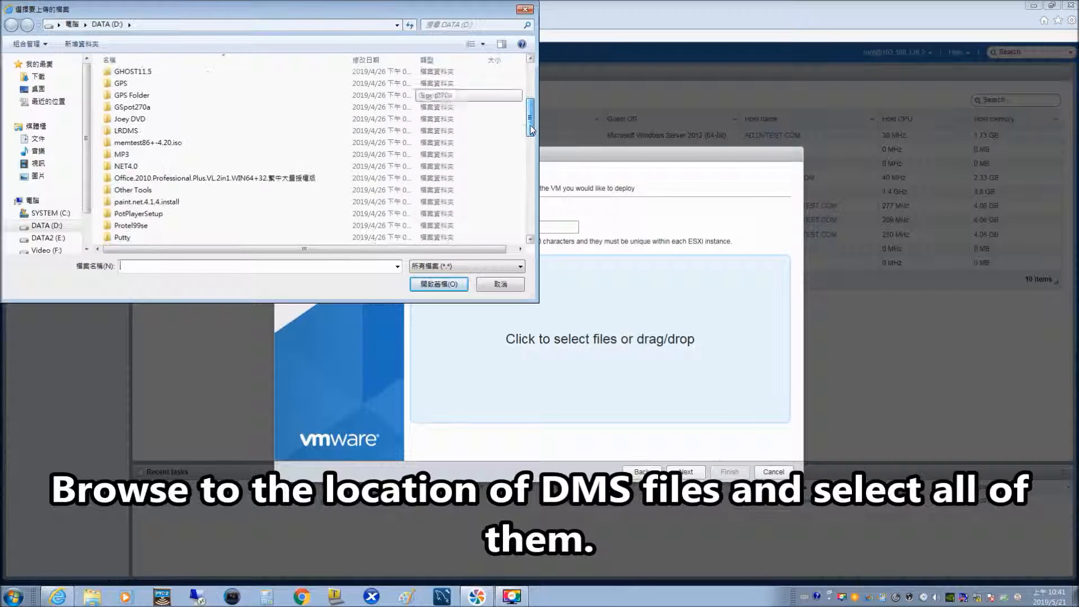
pyautogui.doubleClick(128, 133)
pyautogui.doubleClick(125, 79)
pyautogui.doubleClick(125, 78)
pyautogui.hotkey('ctrl', 'a')
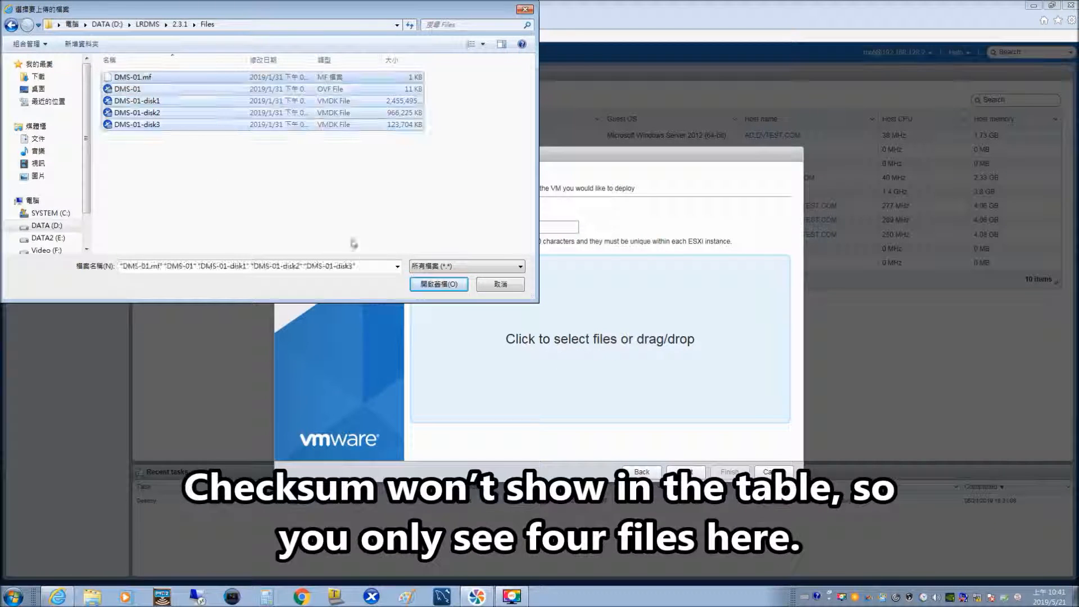
pyautogui.click(437, 288)
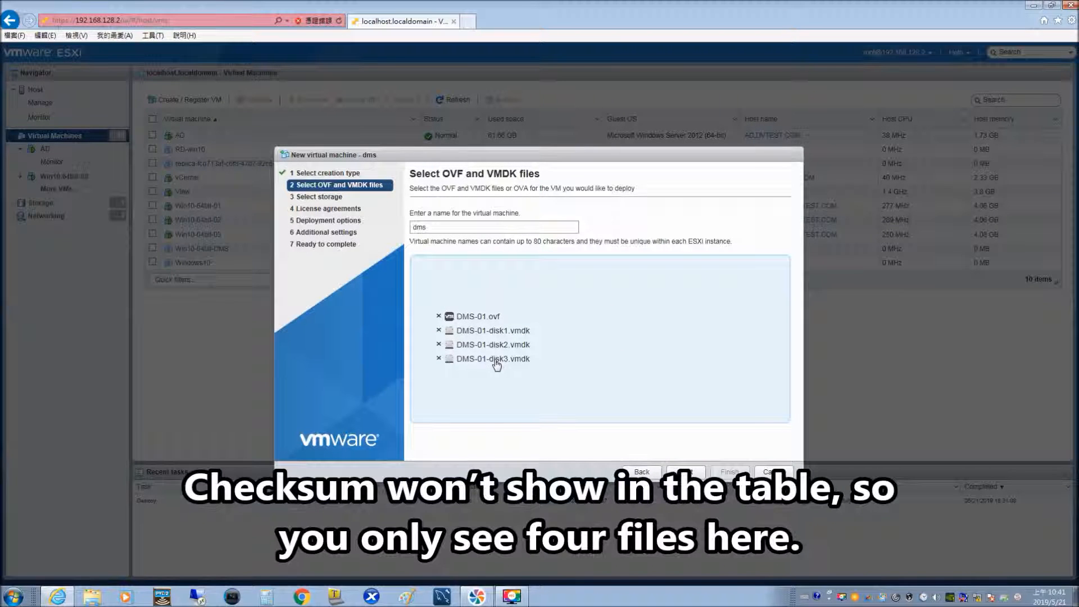
# Keep datastore1, map to VM Network with Thin provisioning, and advance to Ready to complete.
pyautogui.click(684, 474)
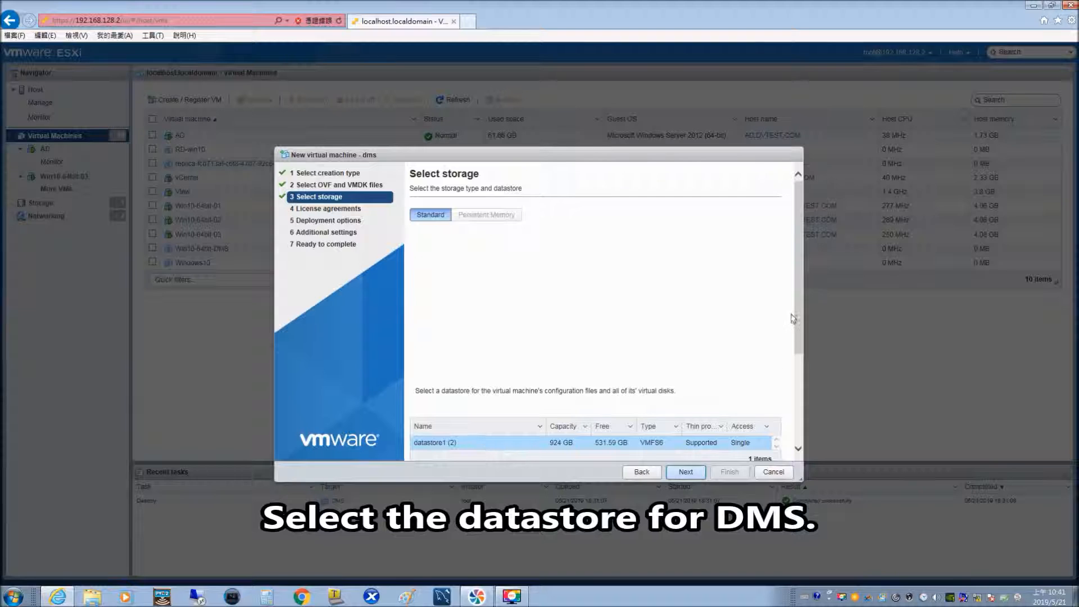
pyautogui.moveTo(794, 317); pyautogui.dragTo(800, 403)
pyautogui.click(686, 473)
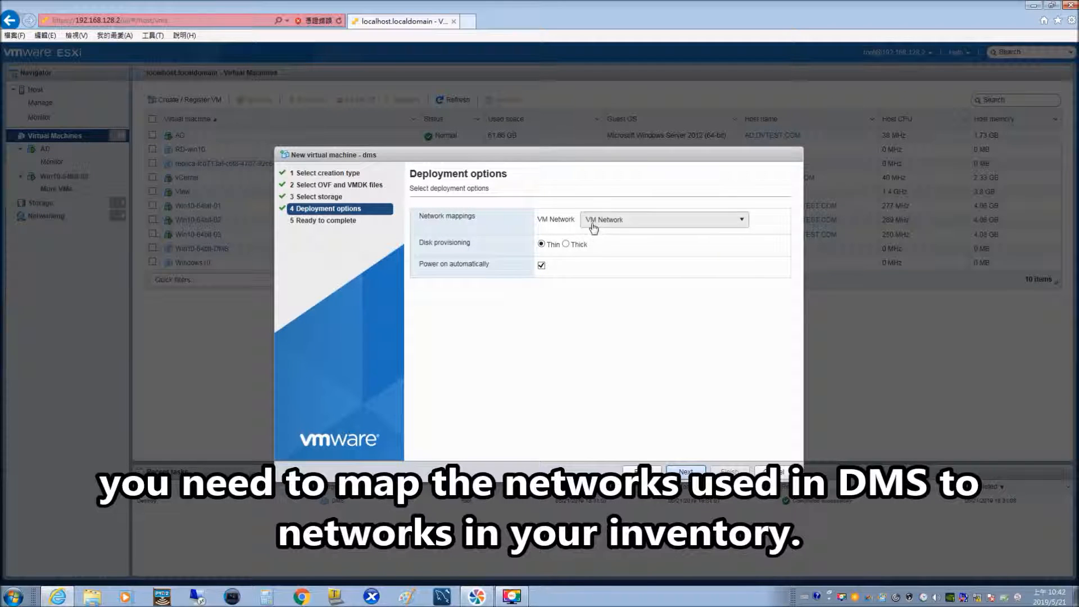
pyautogui.click(743, 225)
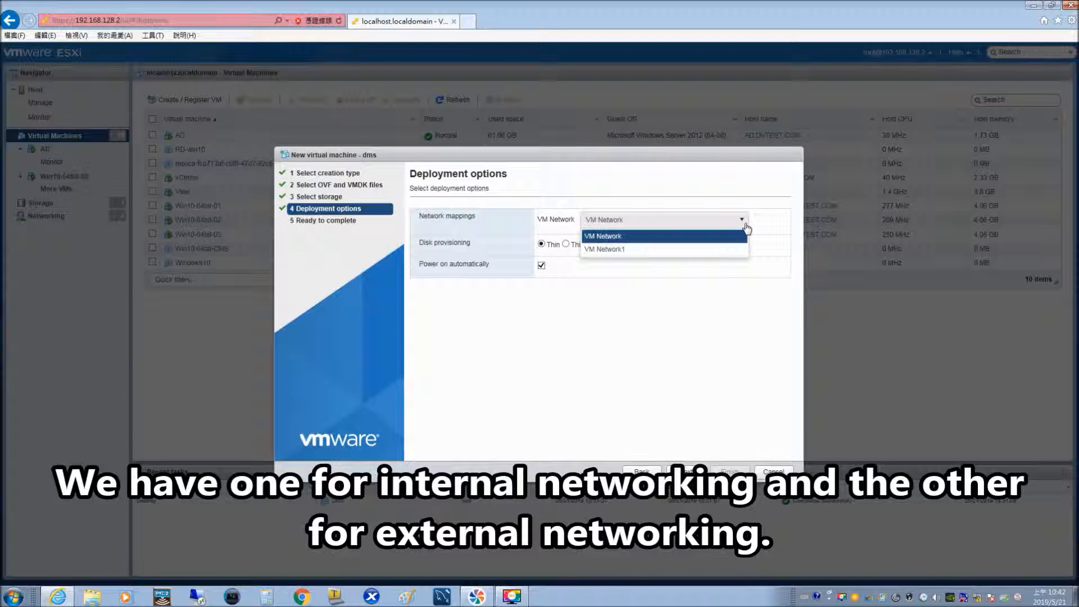
pyautogui.click(636, 238)
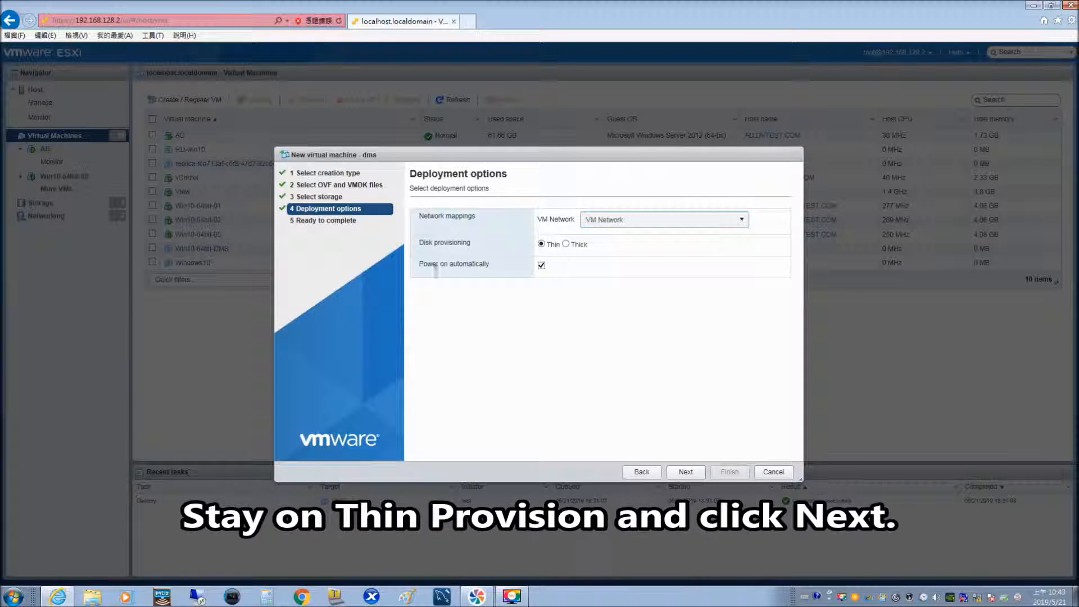
pyautogui.click(685, 472)
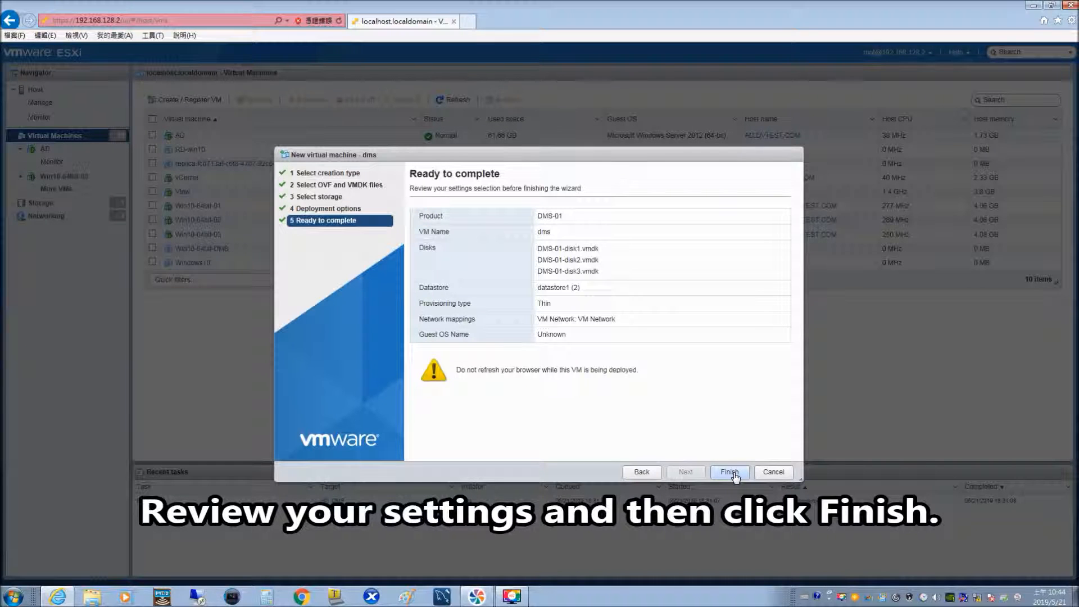
# Finish the wizard to import and power on the dms VM.
pyautogui.click(729, 472)
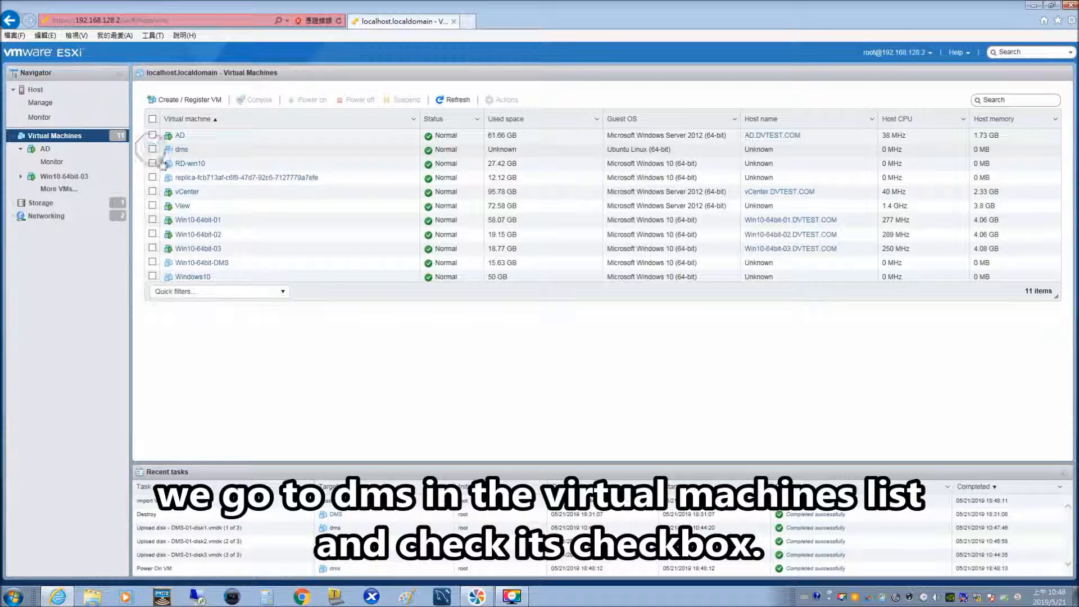
# Open the dms VM console, log into Ubuntu with the account password, and launch Terminal.
pyautogui.click(152, 149)
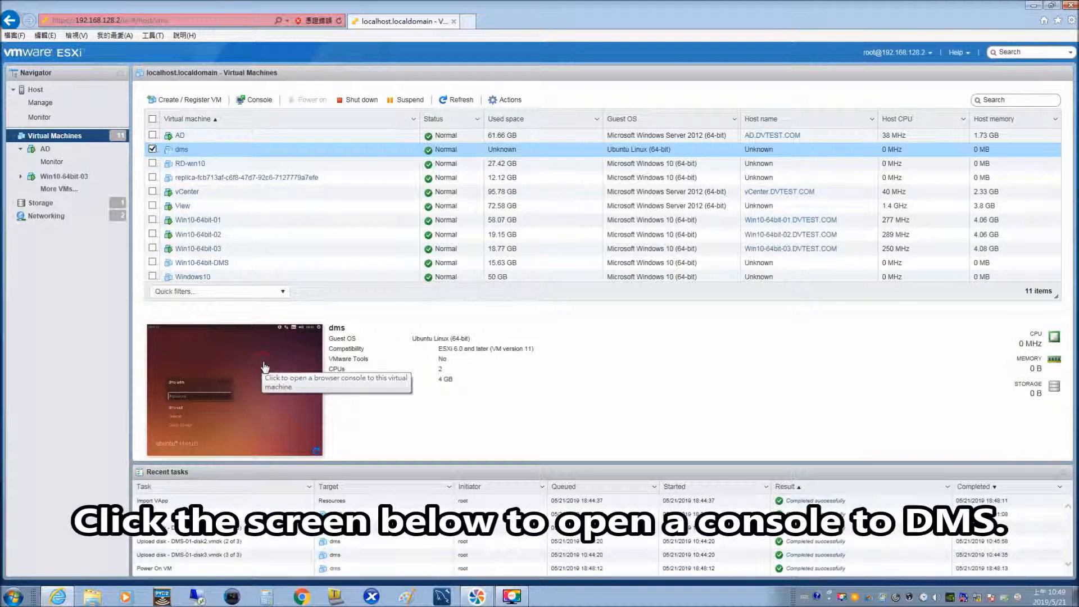
pyautogui.click(264, 367)
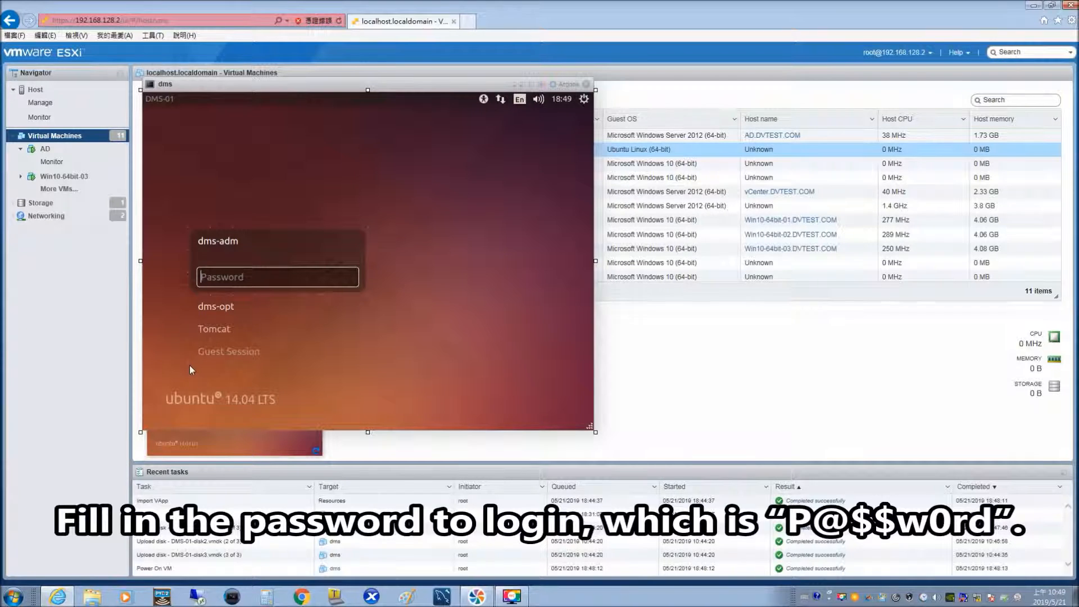
pyautogui.write('P@$$w0rd')
pyautogui.press('Return')
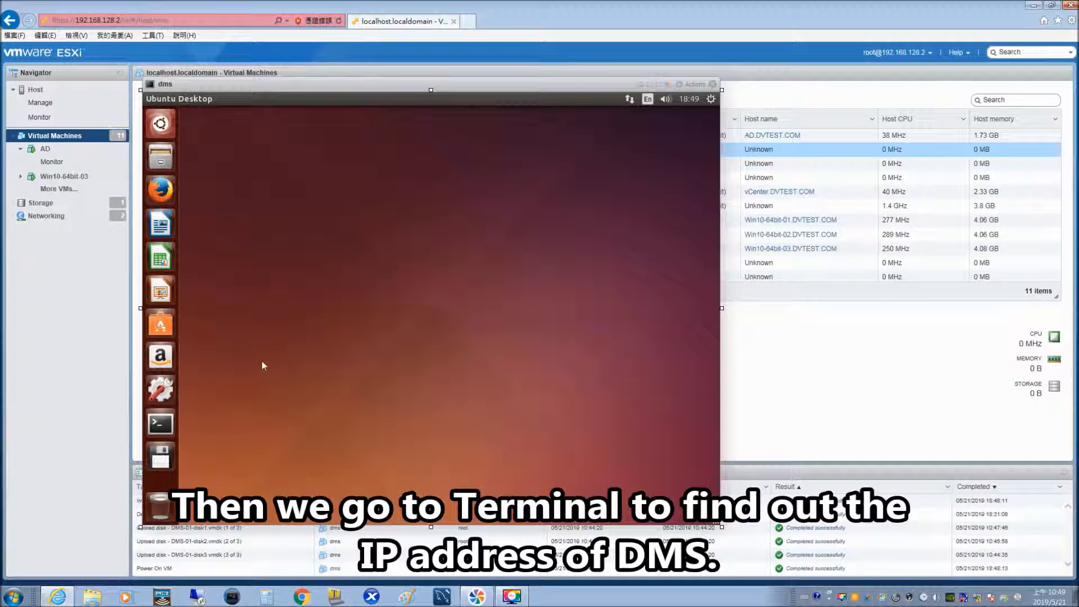
pyautogui.click(161, 426)
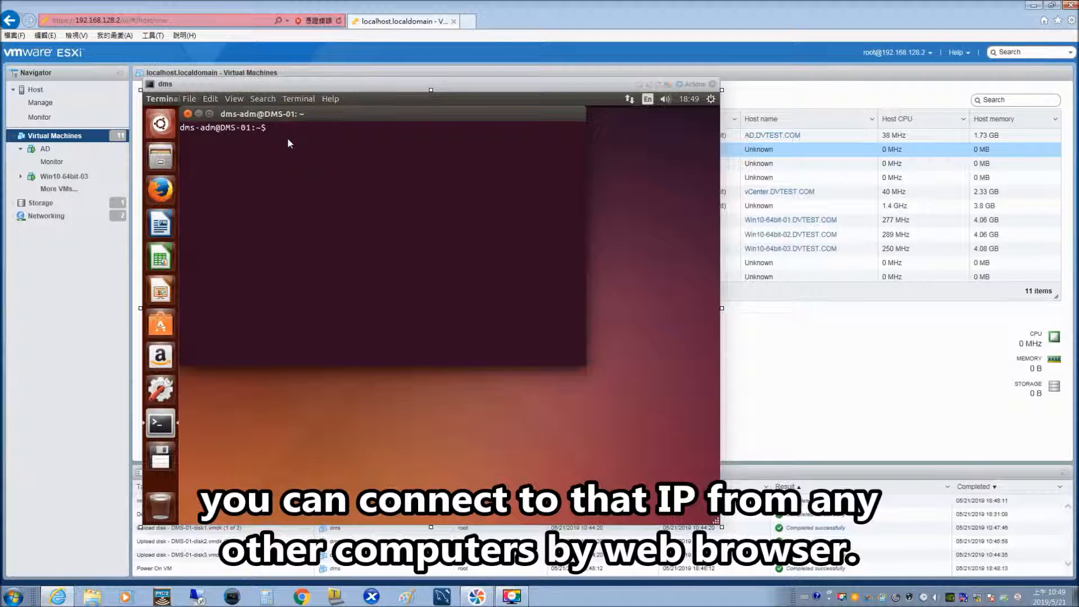
# Run ifconfig to find the VM's IP 192.168.128.112, then launch Chrome.
pyautogui.write('i')
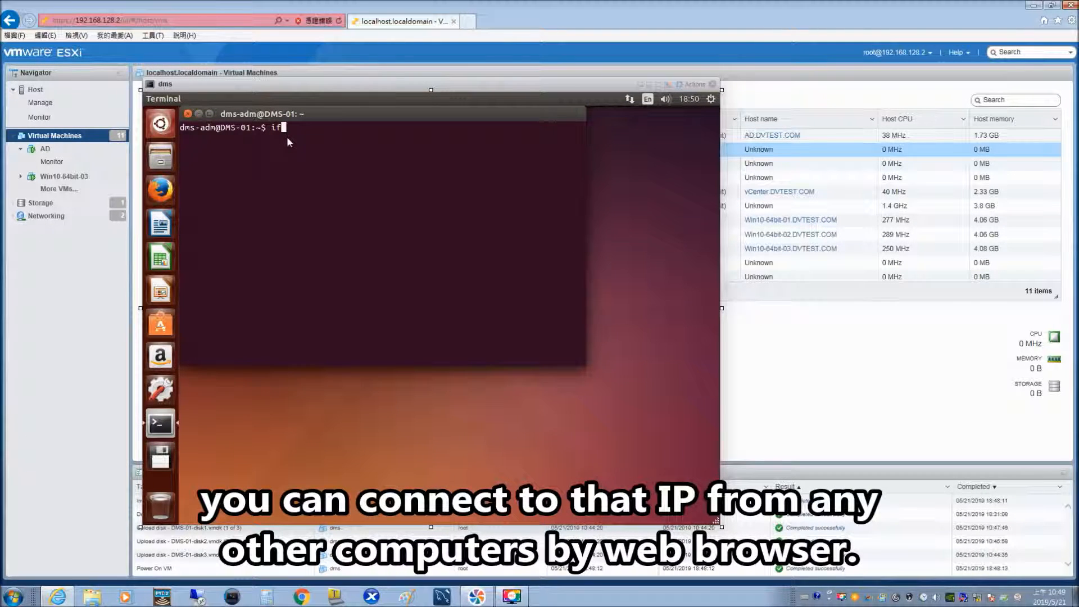
pyautogui.write('fconfi')
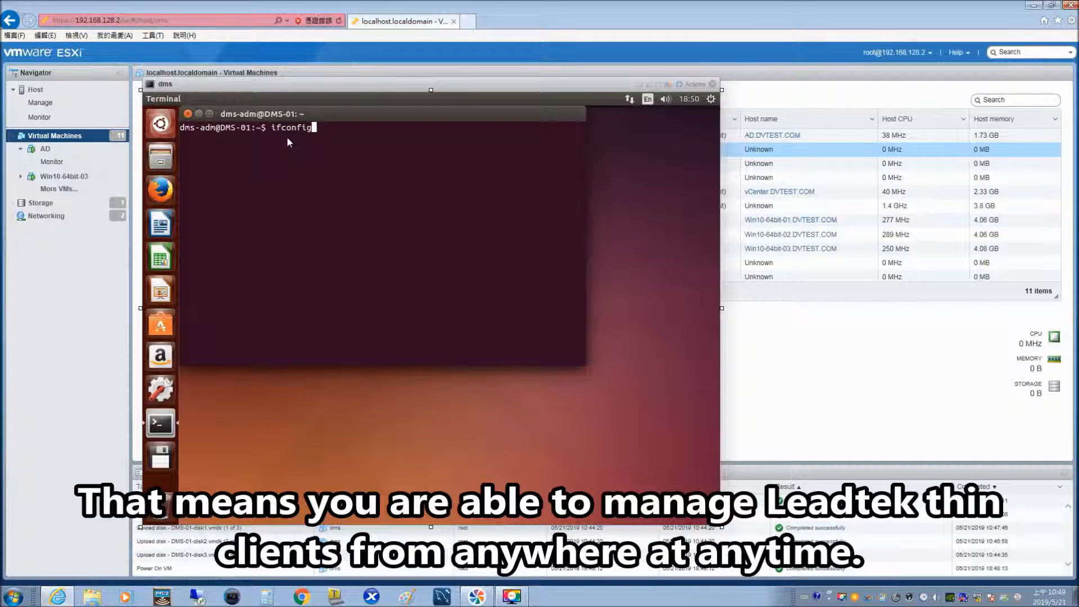
pyautogui.write('g')
pyautogui.press('Return')
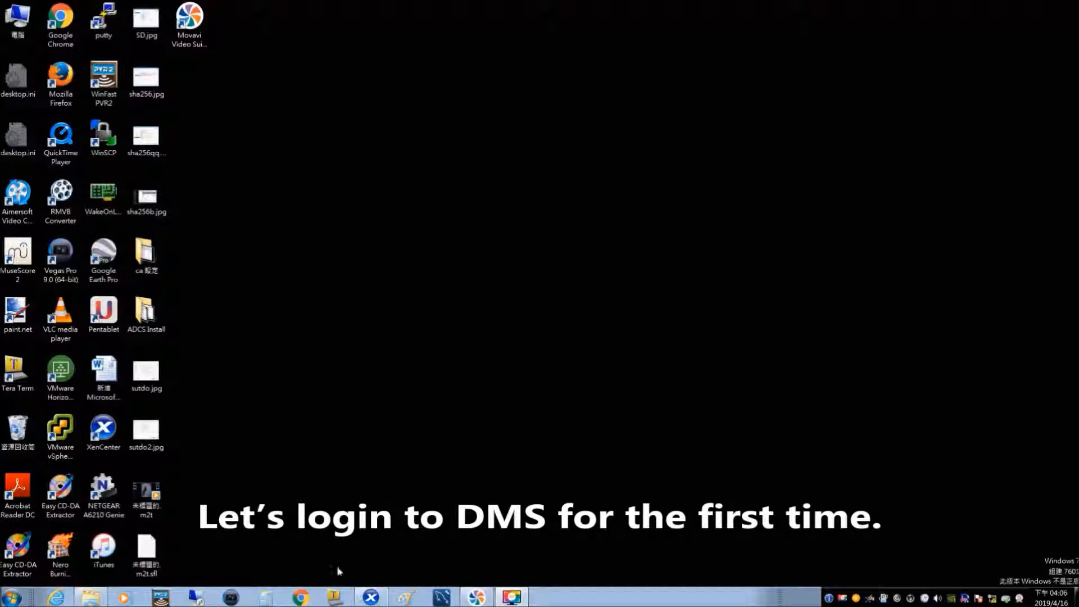
pyautogui.click(300, 597)
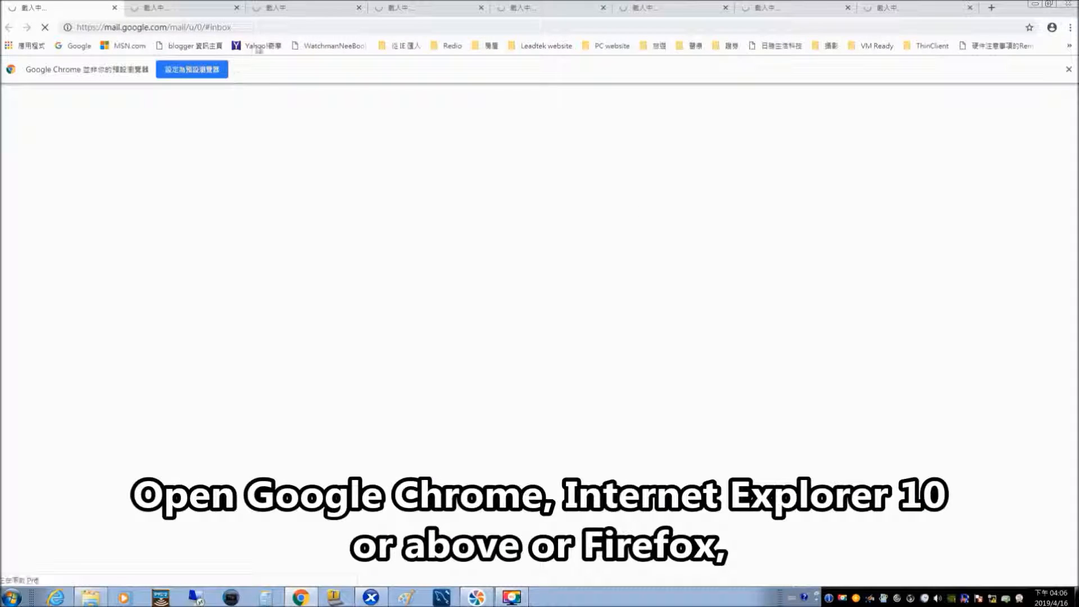
# Browse to 192.168.128.112 and sign in to DMS with the default administrator account.
pyautogui.click(272, 28)
pyautogui.write('192.168.128.19/')
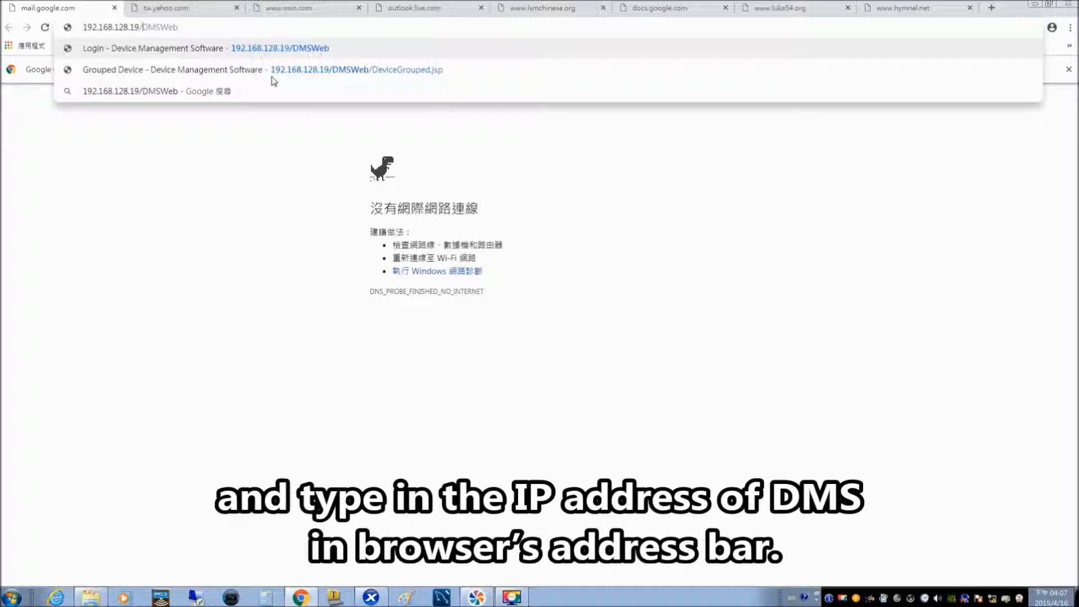
pyautogui.press('BackSpace')
pyautogui.write('12')
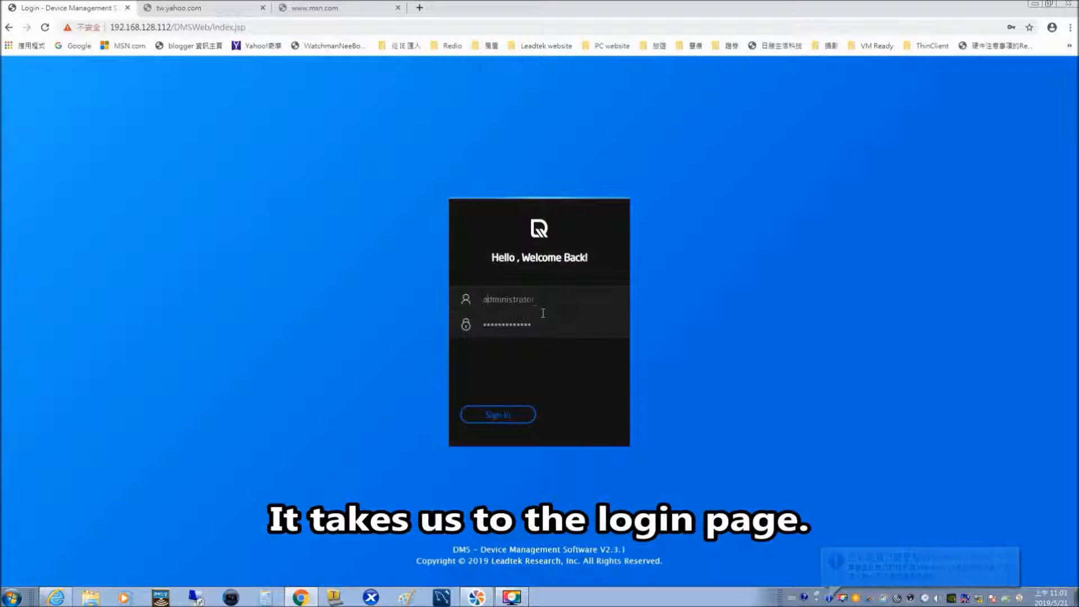
pyautogui.press('BackSpace')
pyautogui.press('BackSpace')
pyautogui.press('BackSpace')
pyautogui.press('BackSpace')
pyautogui.press('BackSpace')
pyautogui.press('BackSpace')
pyautogui.press('BackSpace')
pyautogui.press('BackSpace')
pyautogui.press('BackSpace')
pyautogui.press('BackSpace')
pyautogui.press('BackSpace')
pyautogui.press('BackSpace')
pyautogui.press('BackSpace')
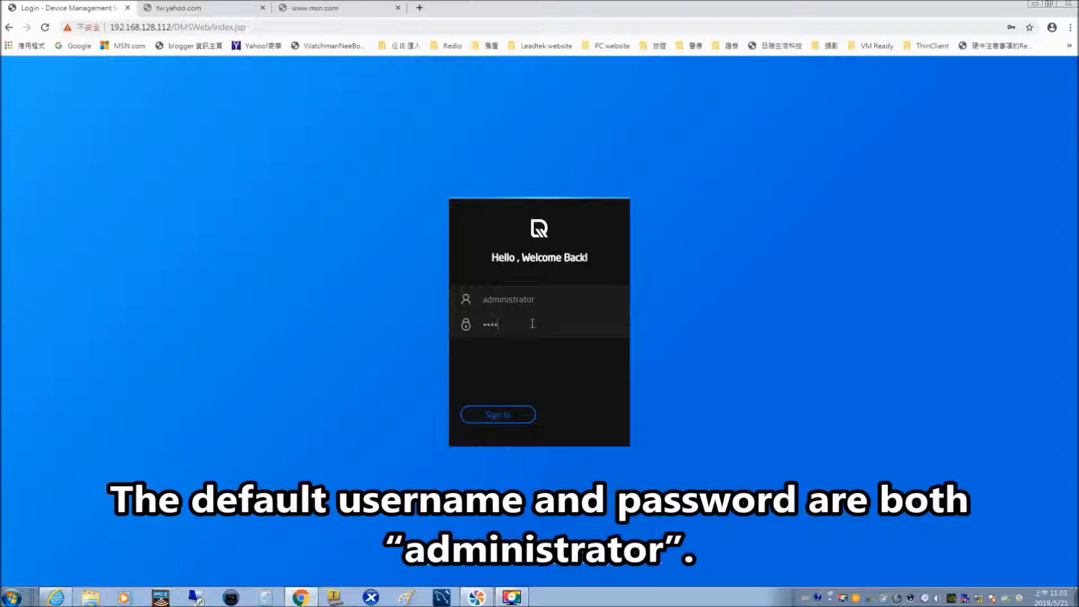
pyautogui.write('administrat')
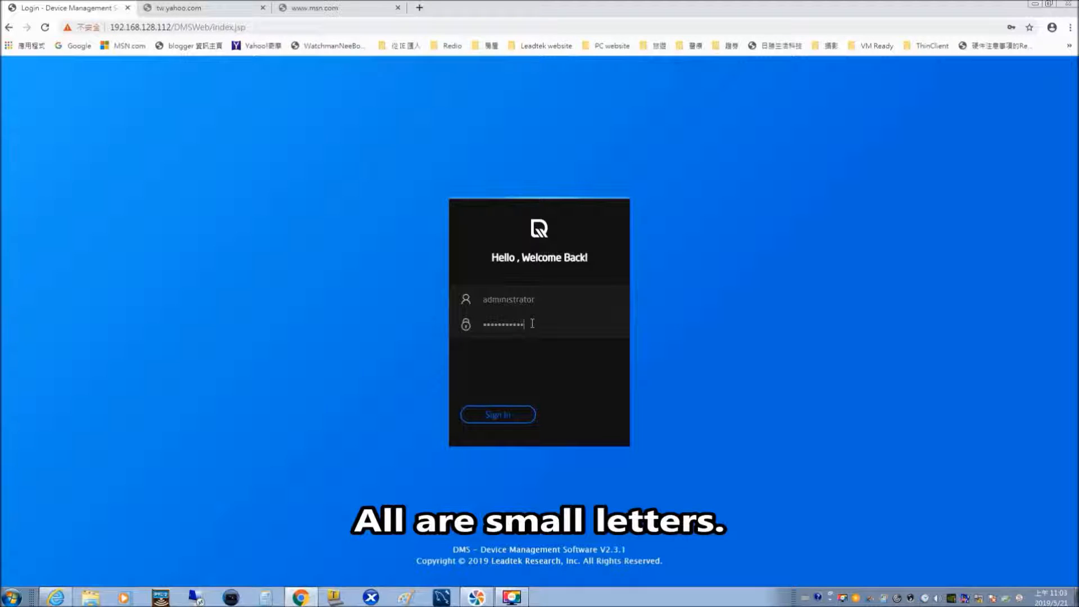
pyautogui.write('or')
pyautogui.click(496, 417)
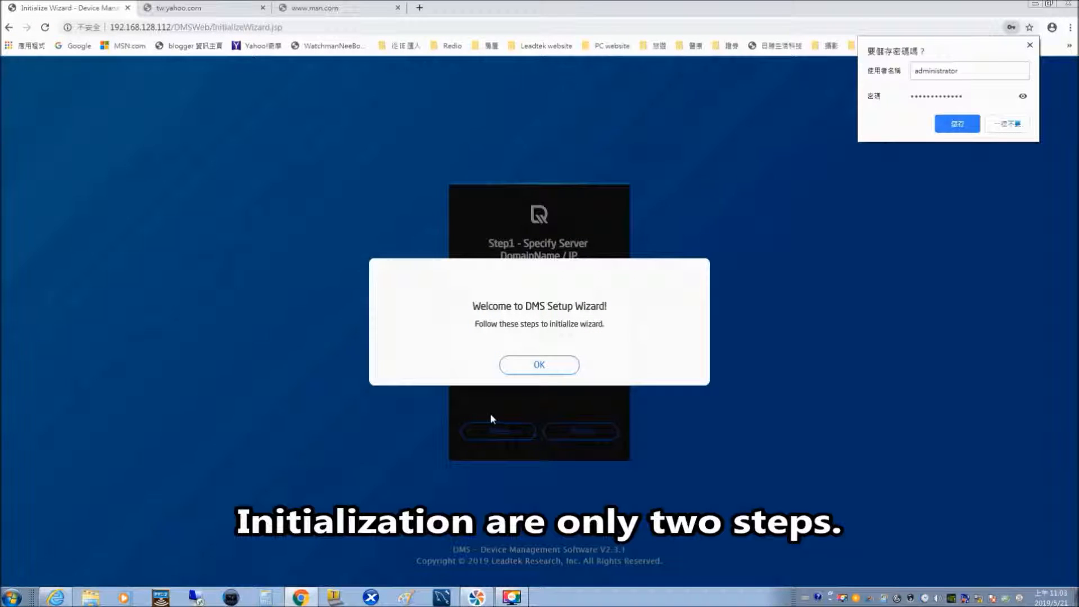
# Dismiss the welcome message, enter 192.168.128.112 as the server DomainName/IP, and continue.
pyautogui.click(542, 370)
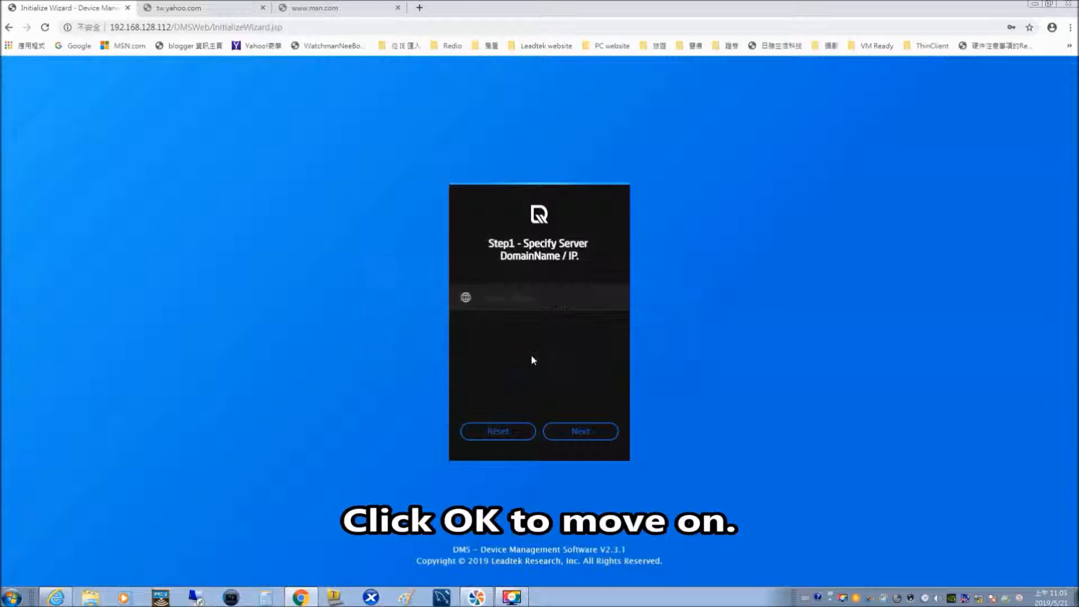
pyautogui.click(497, 299)
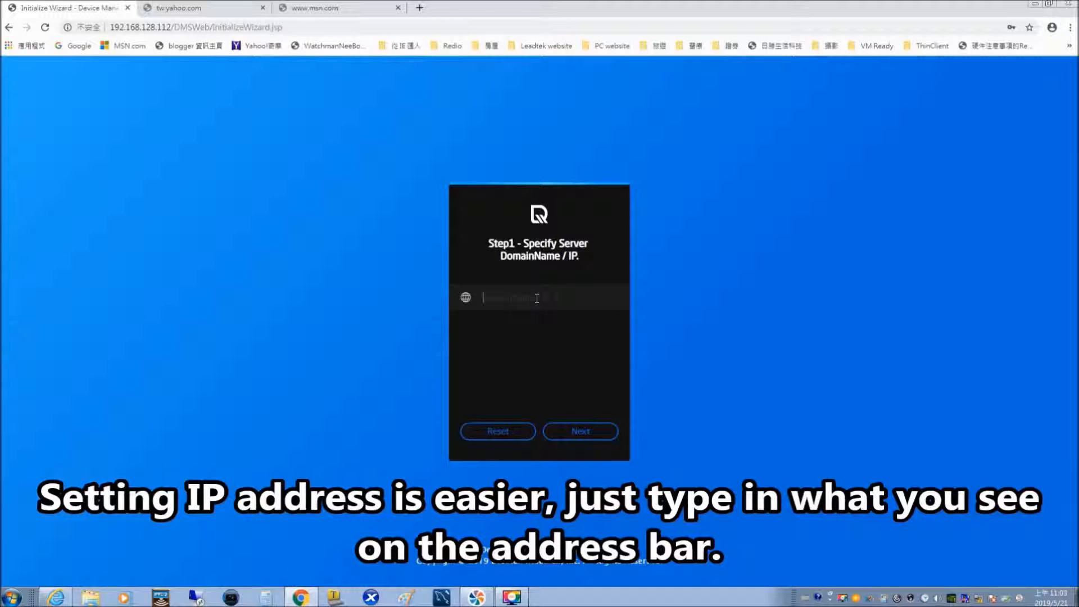
pyautogui.write('192.168')
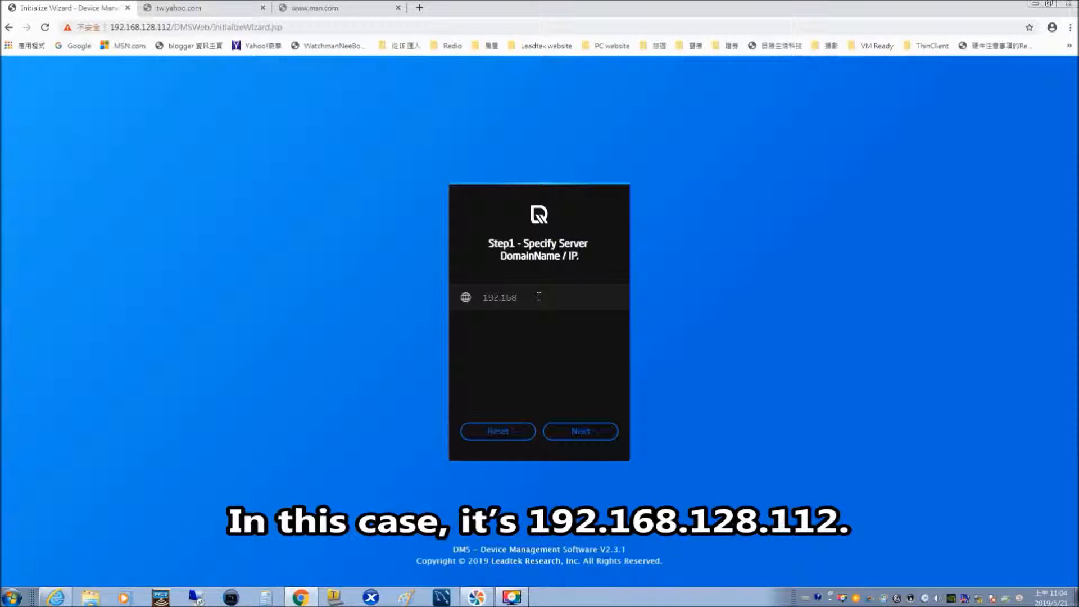
pyautogui.write('.128.112')
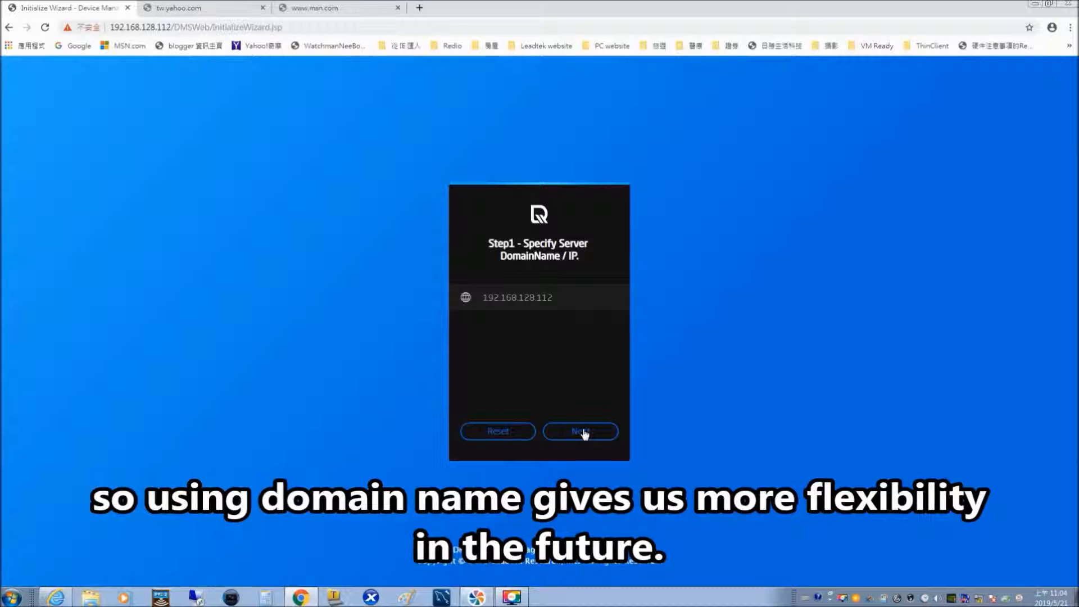
pyautogui.click(582, 431)
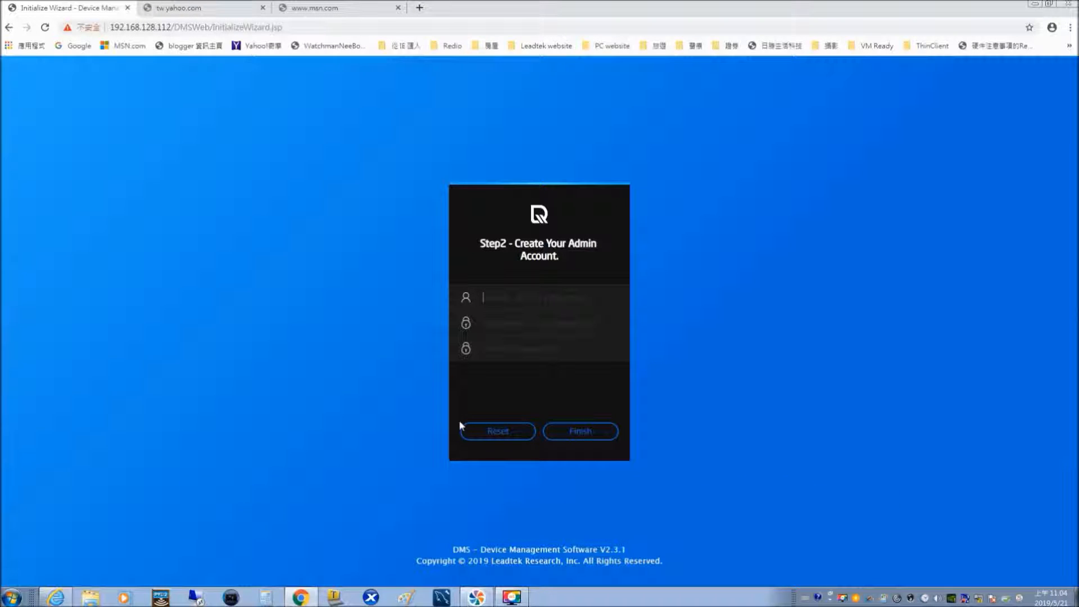
# Create admin account 'Admin' with a confirmed password and finish the setup wizard.
pyautogui.write('A')
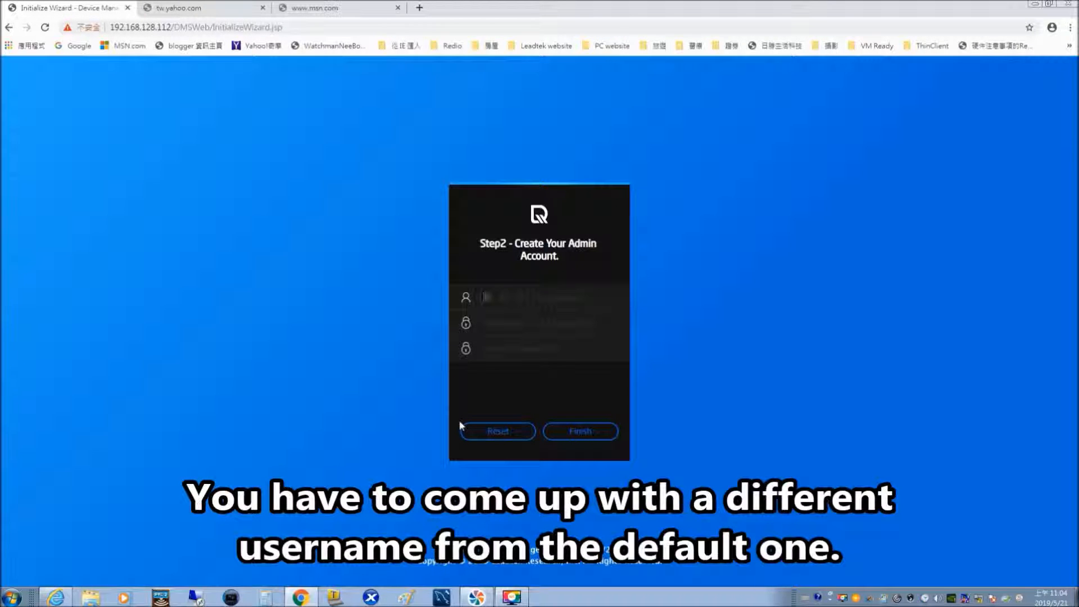
pyautogui.write('dmin')
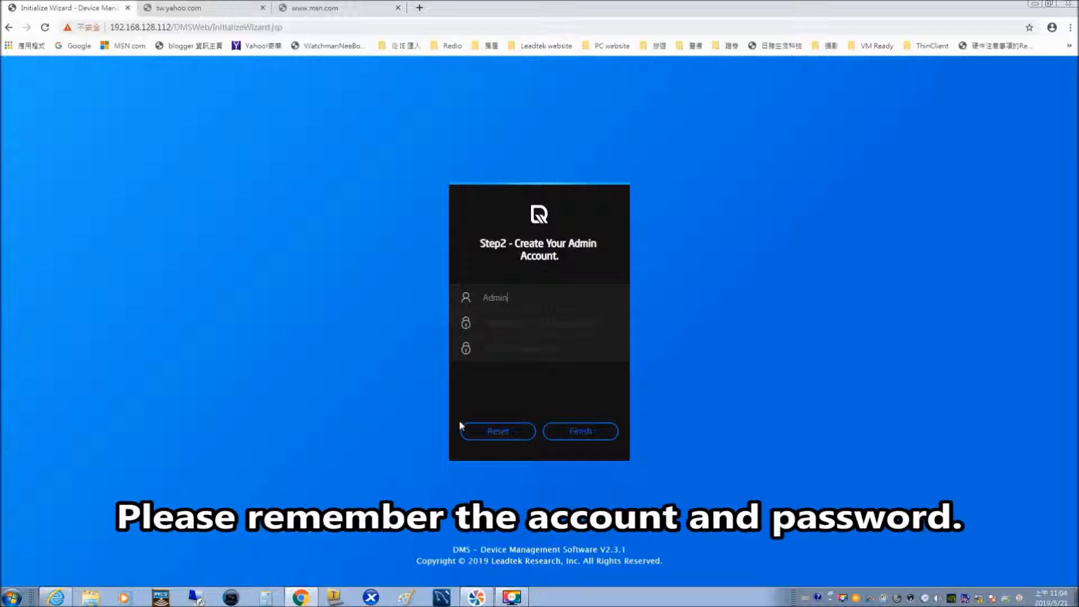
pyautogui.click(509, 325)
pyautogui.write('ad')
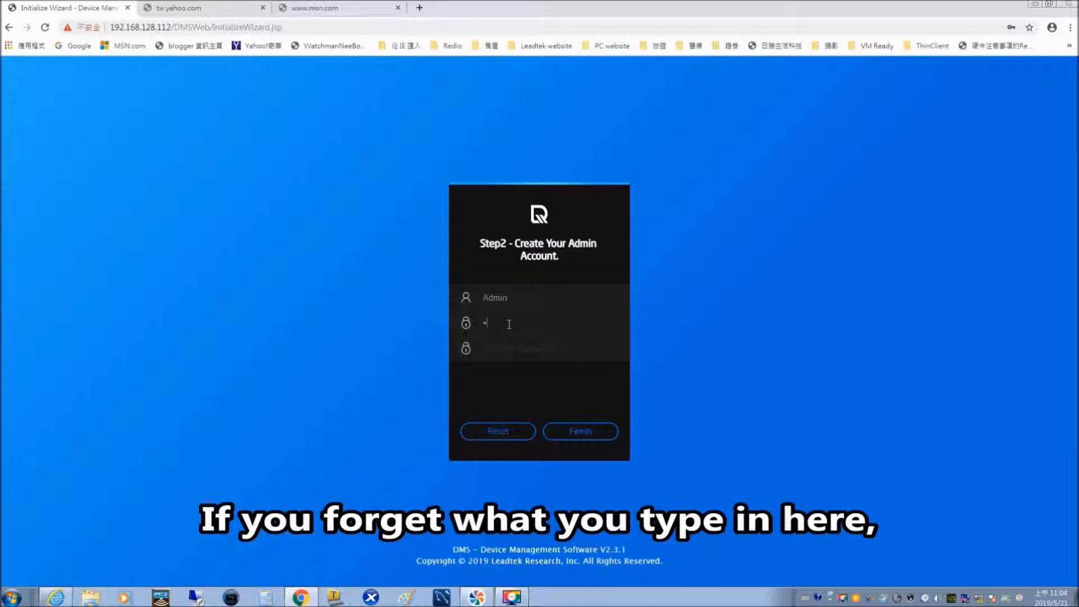
pyautogui.write('••••••')
pyautogui.click(510, 349)
pyautogui.write('ad')
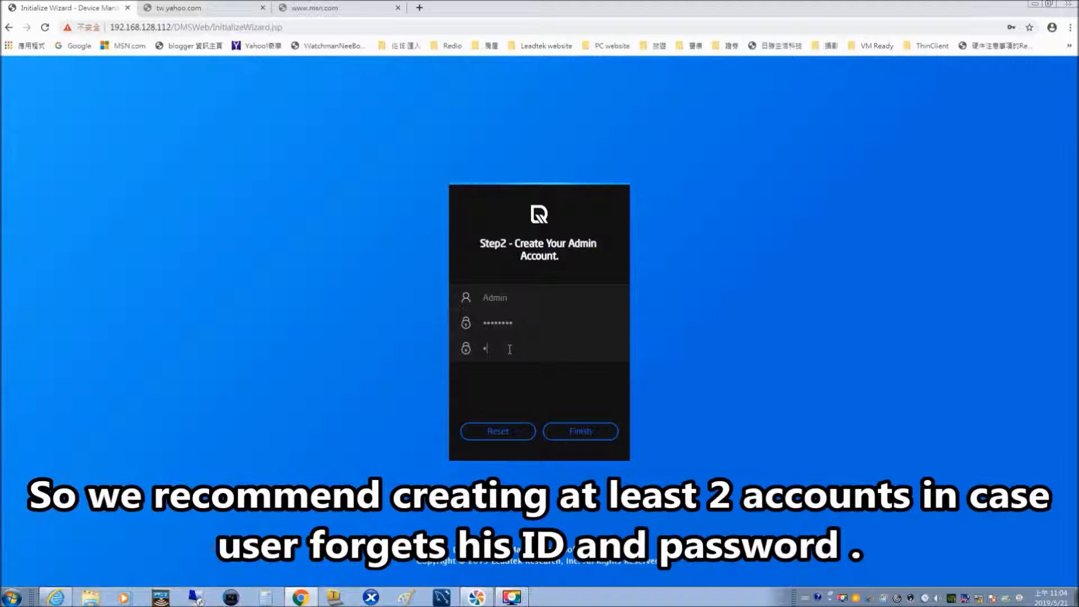
pyautogui.write('min1234')
pyautogui.click(610, 434)
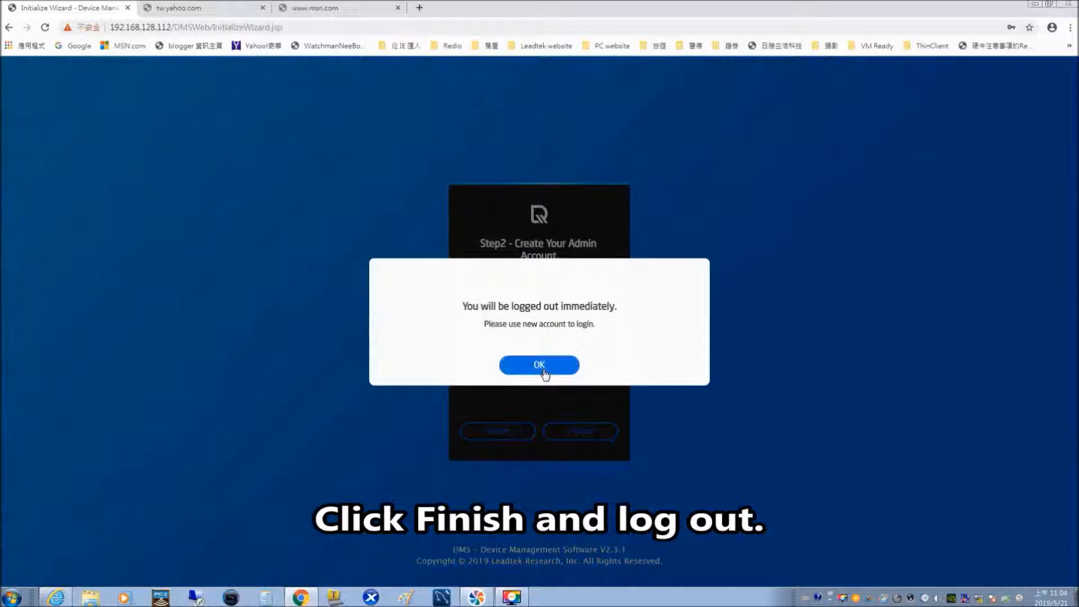
# Acknowledge the logout and enter 'Admin' and its password on the login page.
pyautogui.click(540, 365)
pyautogui.click(507, 301)
pyautogui.write('Admin')
pyautogui.click(511, 327)
# Enter the new administrator account's password and sign in to the DMS Overview page.
pyautogui.write('admin123')
pyautogui.click(499, 413)
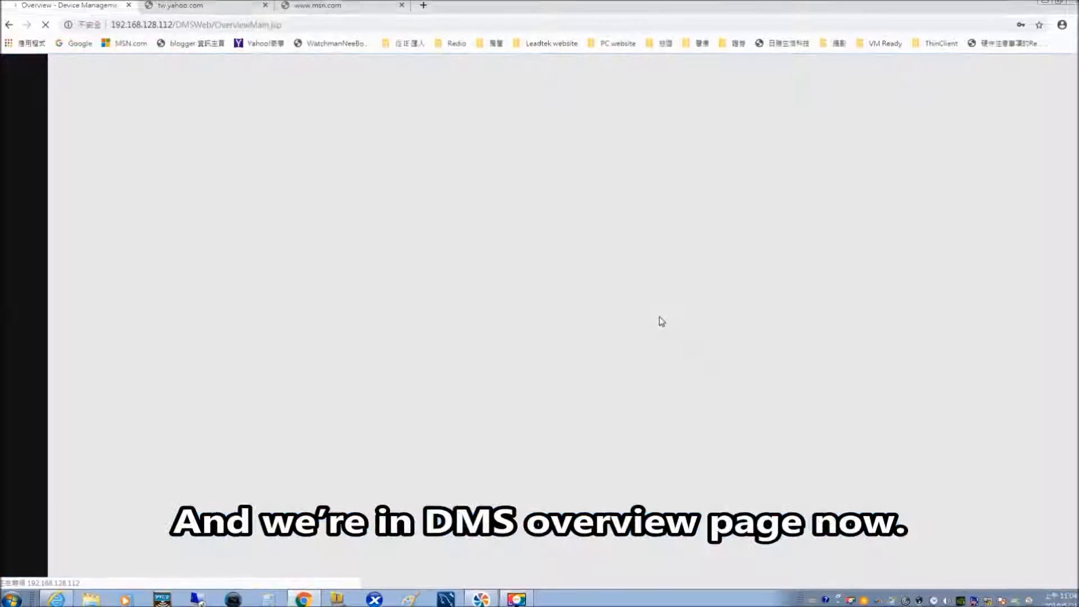